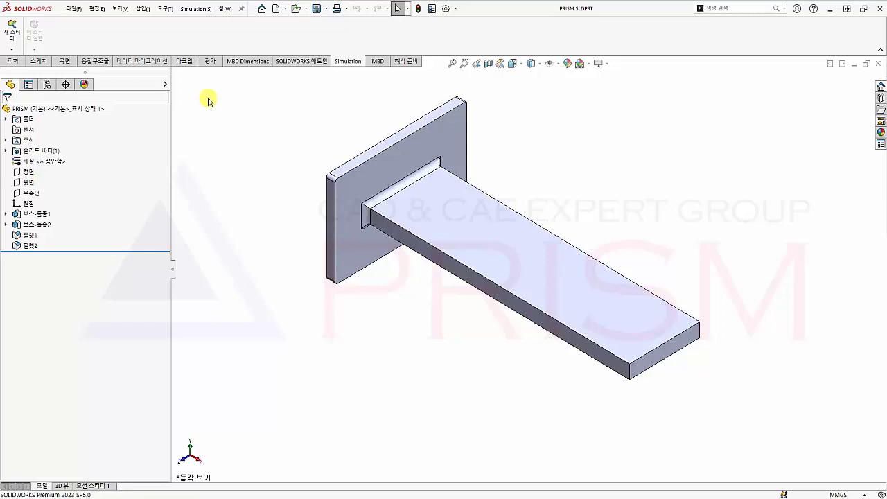
- Create a new Static study (정적 해석 1) for the bracket from New Study
click(11, 30)
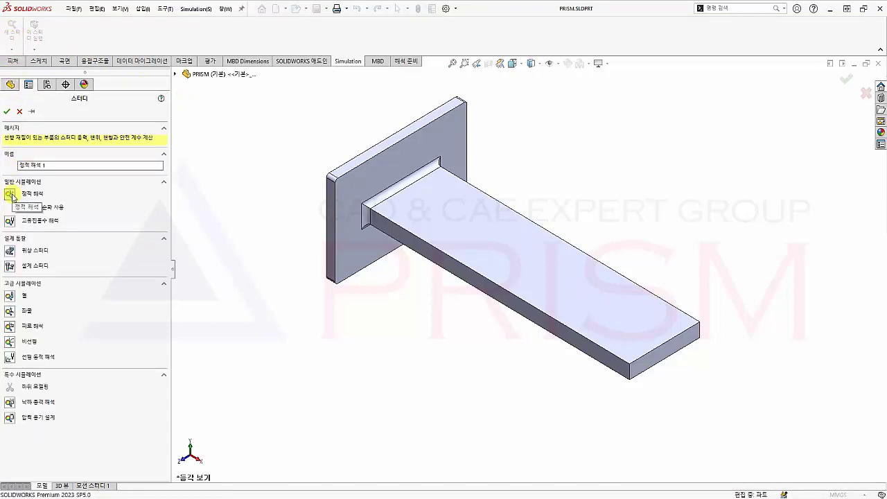
click(7, 112)
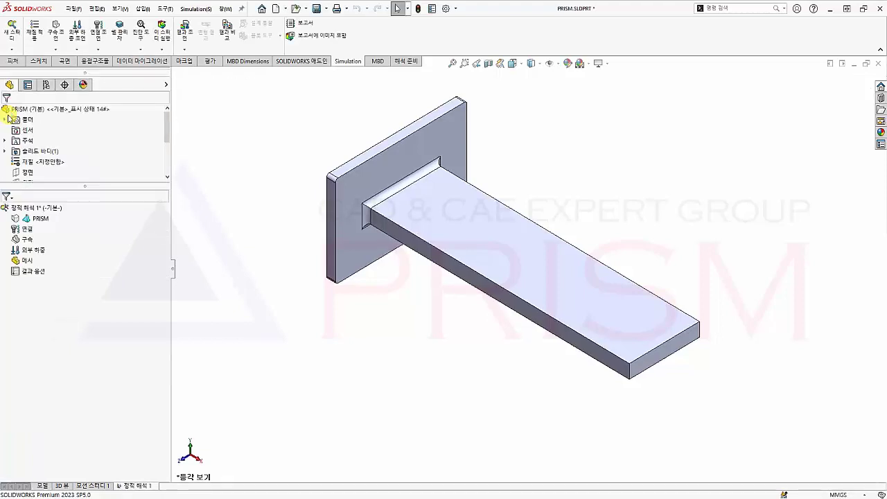
- Apply Alloy Steel to the PRISM part through Apply/Edit Material
right_click(31, 219)
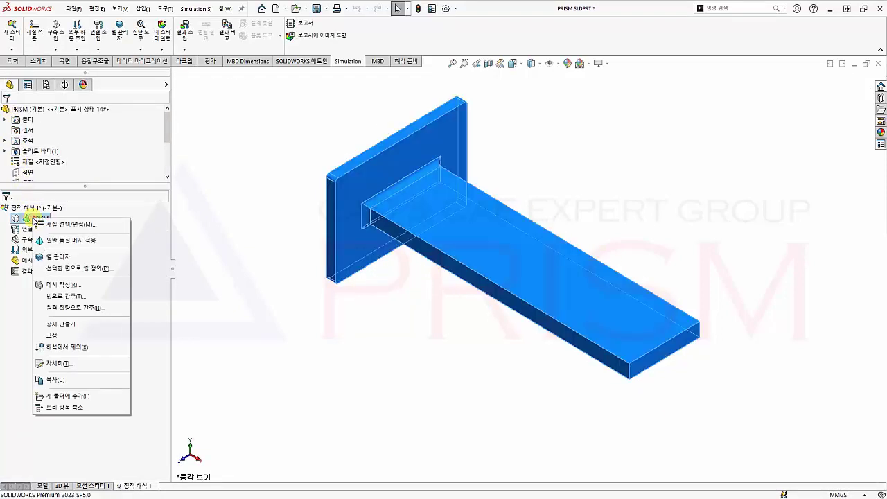
click(45, 226)
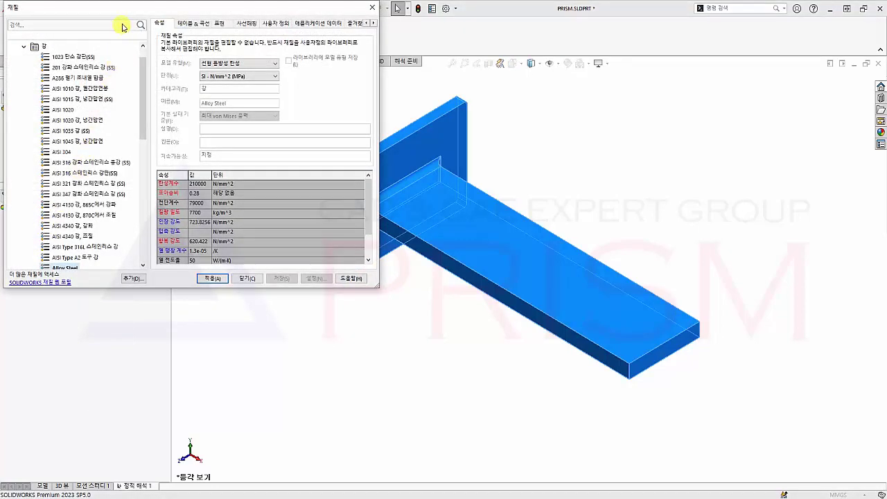
drag(124, 9, 353, 101)
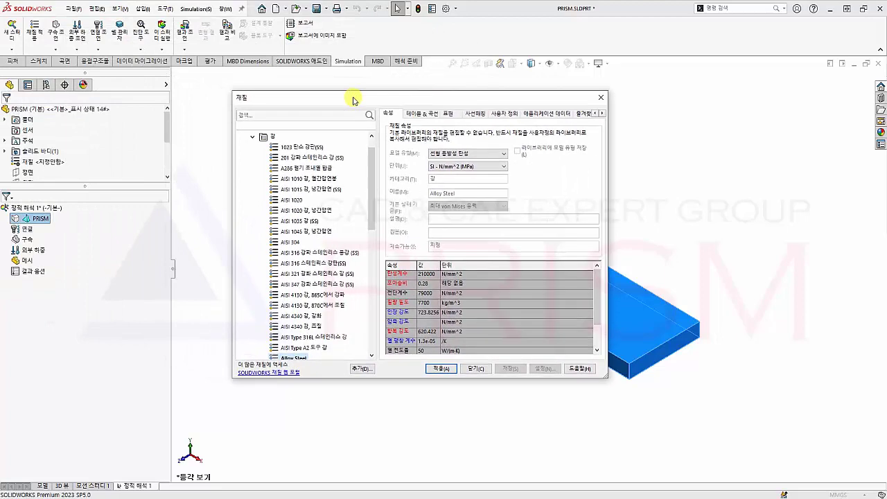
scroll(290, 229, down, 5)
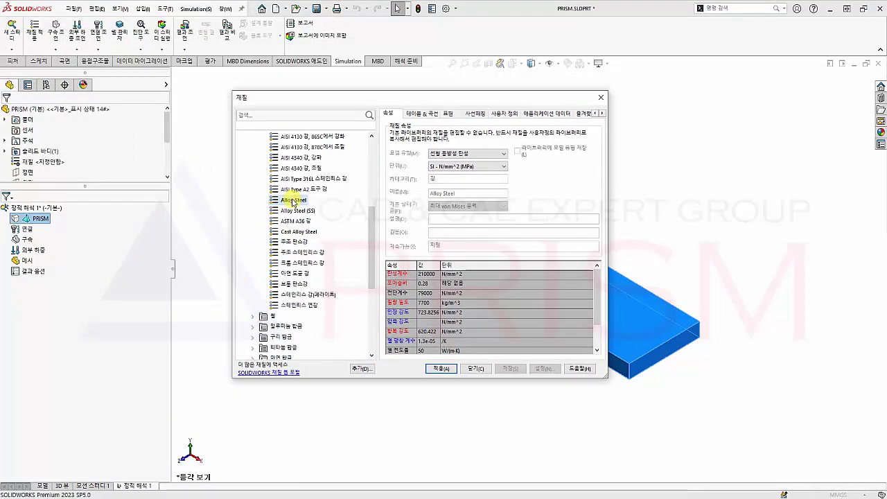
click(388, 334)
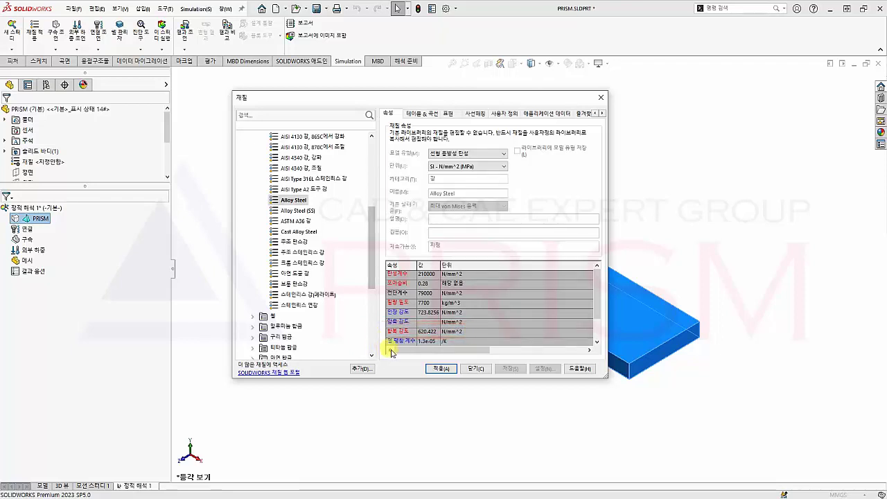
click(440, 368)
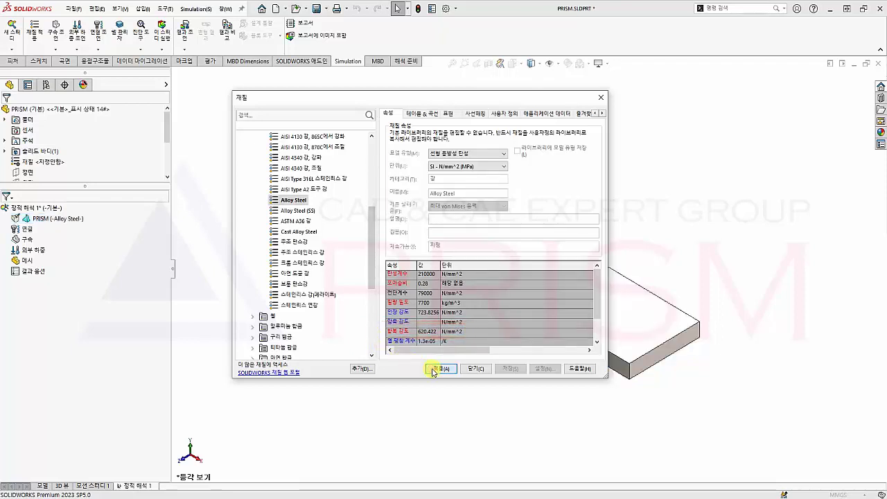
click(467, 369)
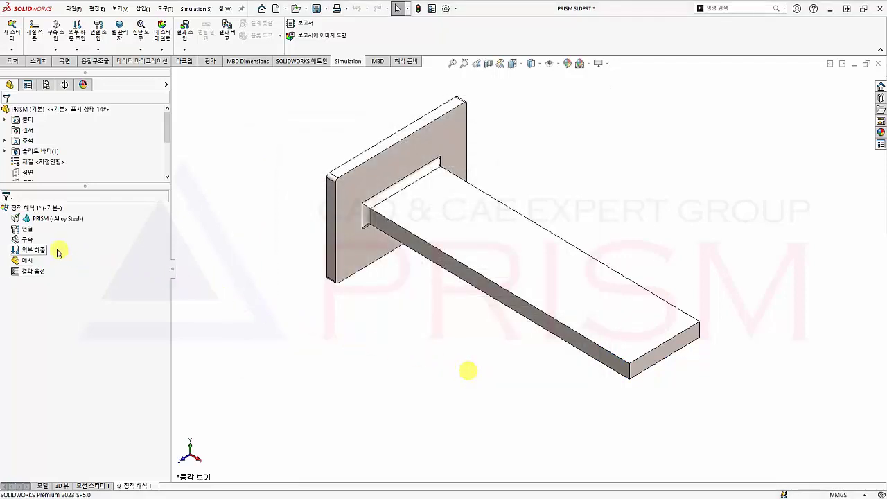
- Add a Fixed Geometry fixture (고정-1) on the PRISM plate's back face, then return to isometric
right_click(27, 240)
click(38, 262)
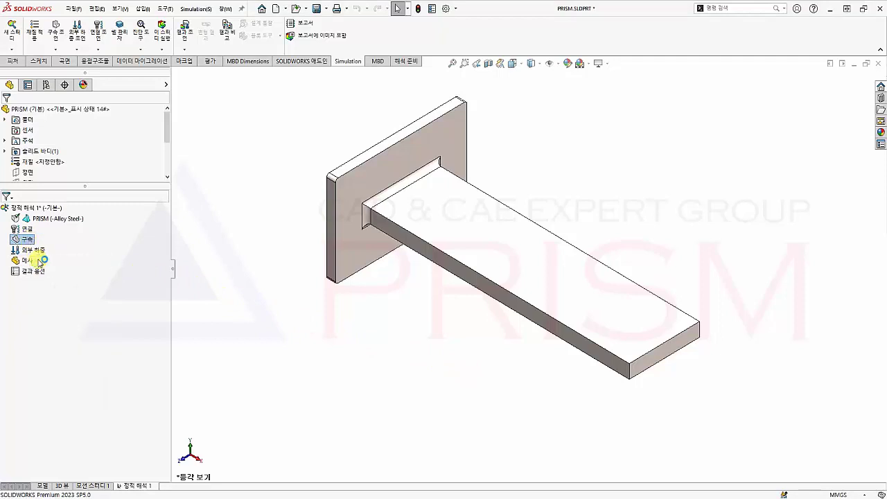
mouse_move(263, 283)
middle_down()
mouse_move(371, 222)
mouse_move(386, 307)
middle_up()
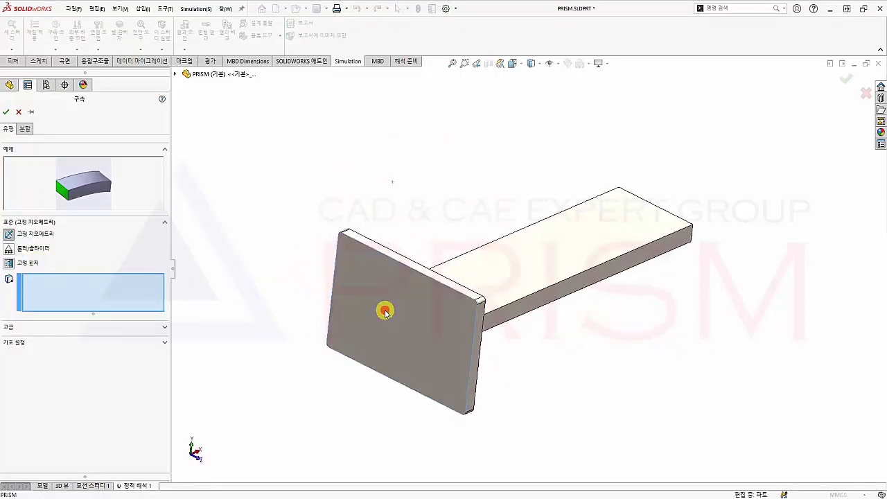
click(386, 312)
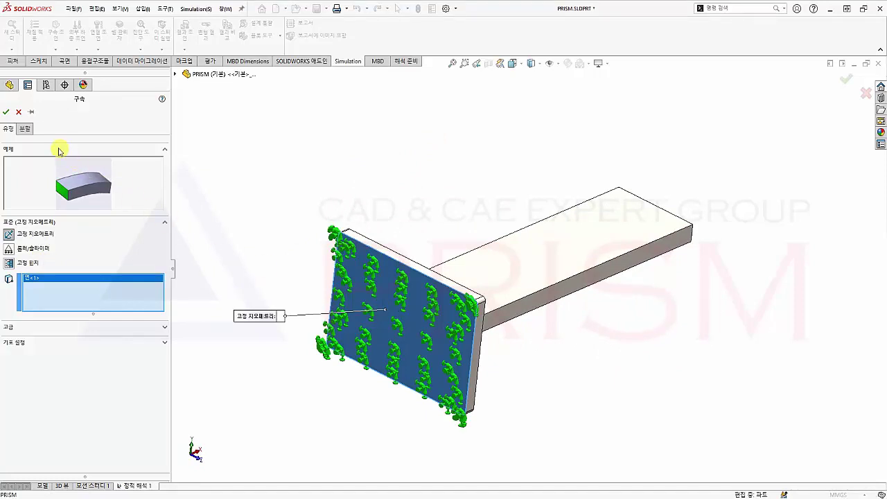
click(7, 112)
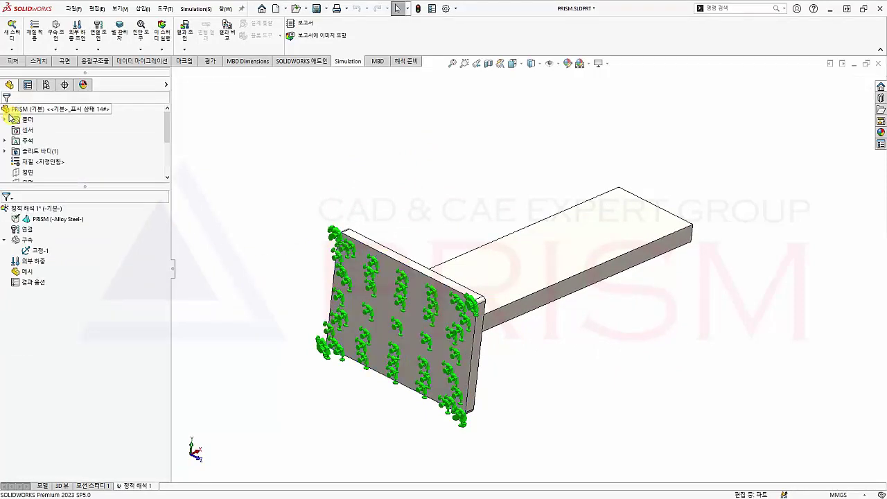
key(ctrl+7)
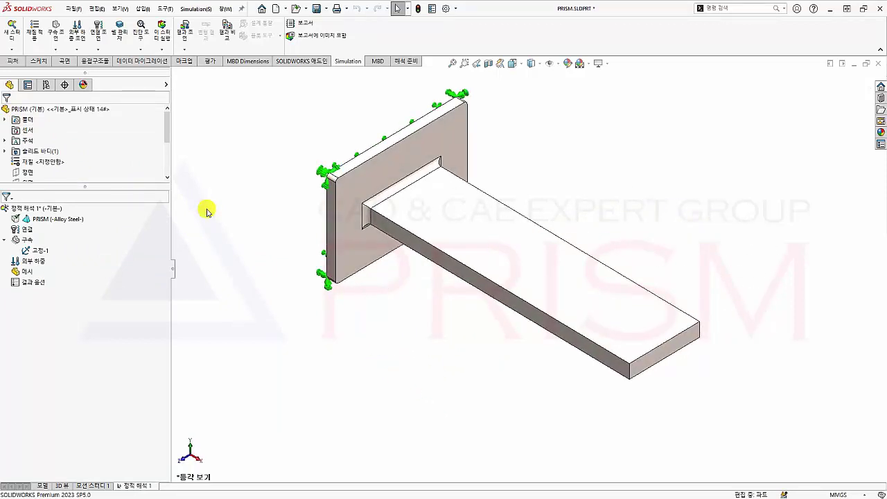
- Start a force load on the beam's free end face, directed normal to its top face
right_click(36, 264)
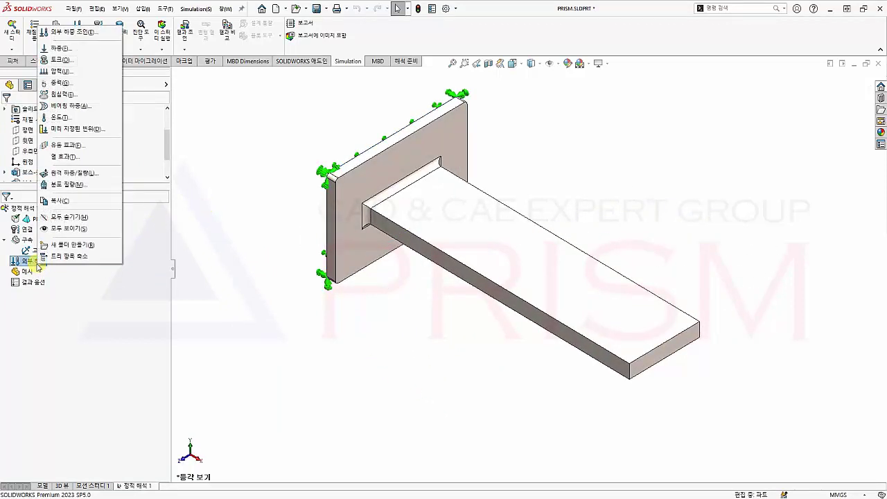
click(75, 52)
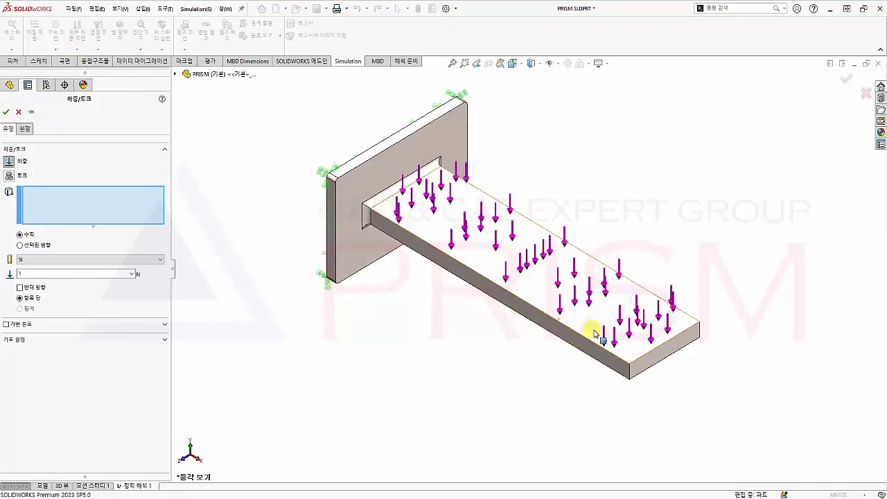
click(657, 351)
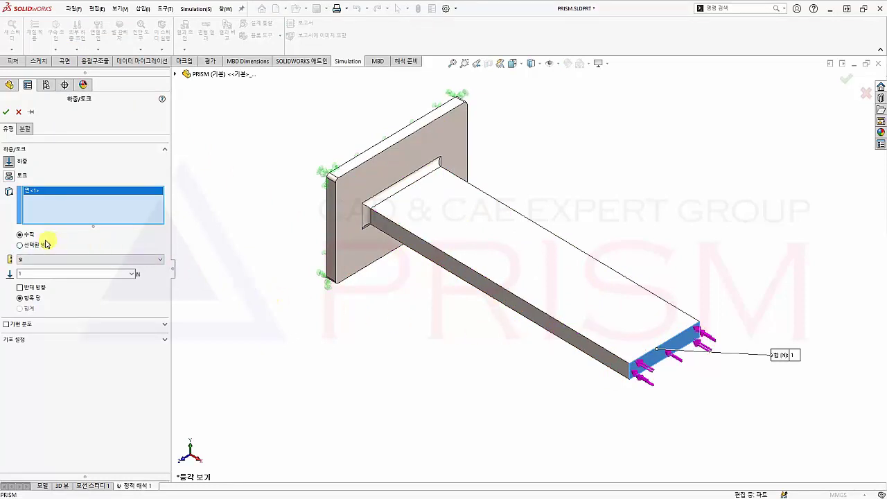
click(20, 245)
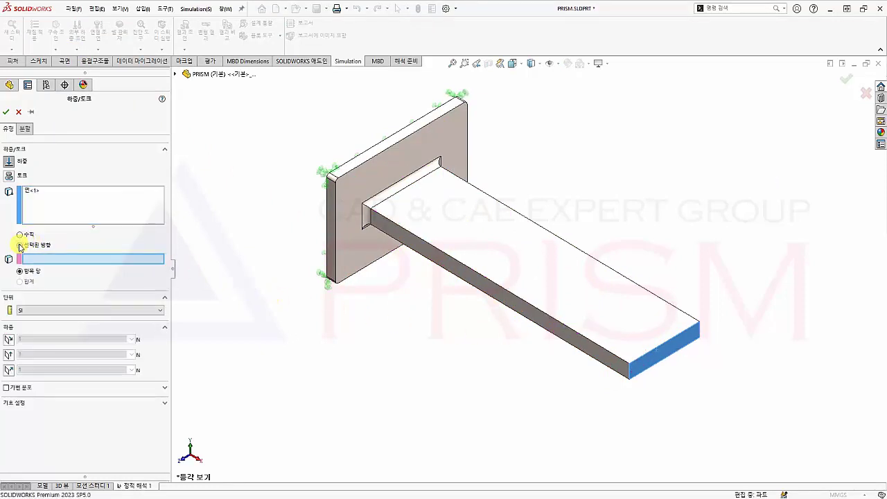
click(558, 299)
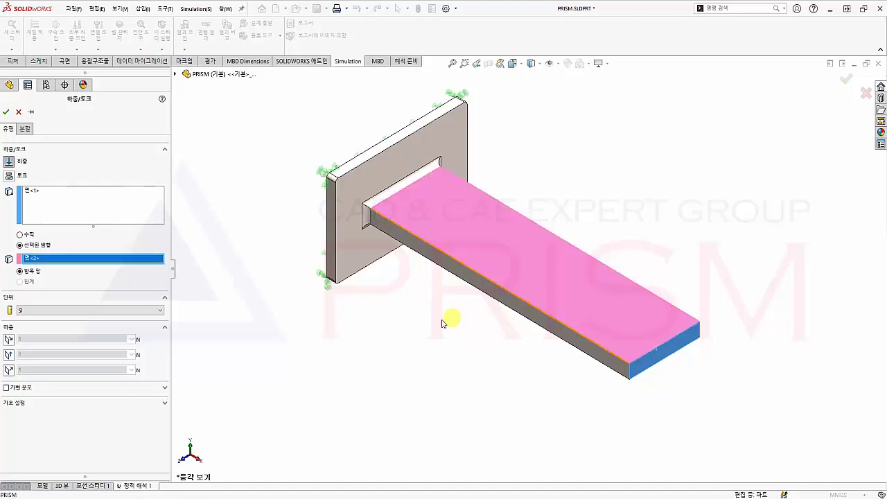
click(9, 370)
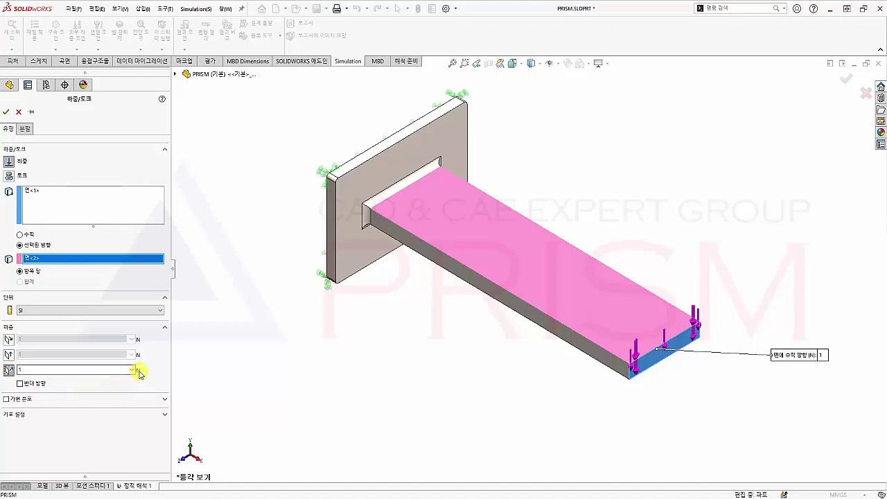
- Set the force units to Metric (G) kgf and the value to 100, then confirm
click(160, 311)
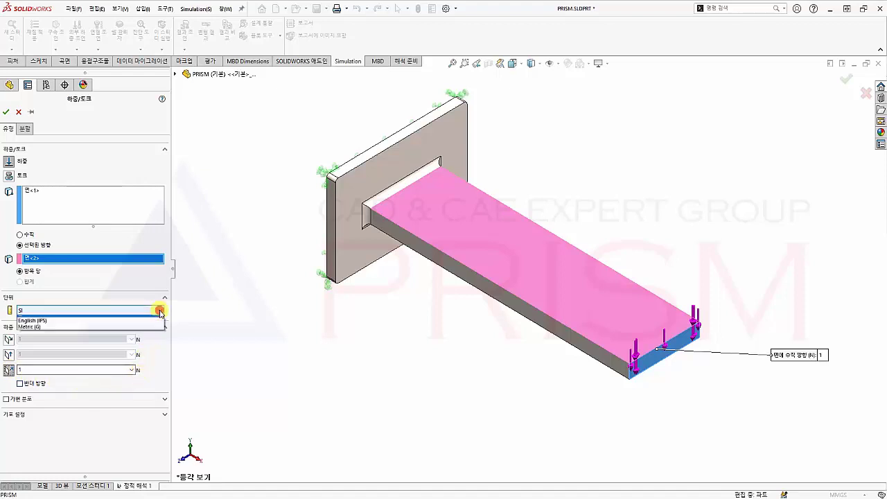
click(159, 331)
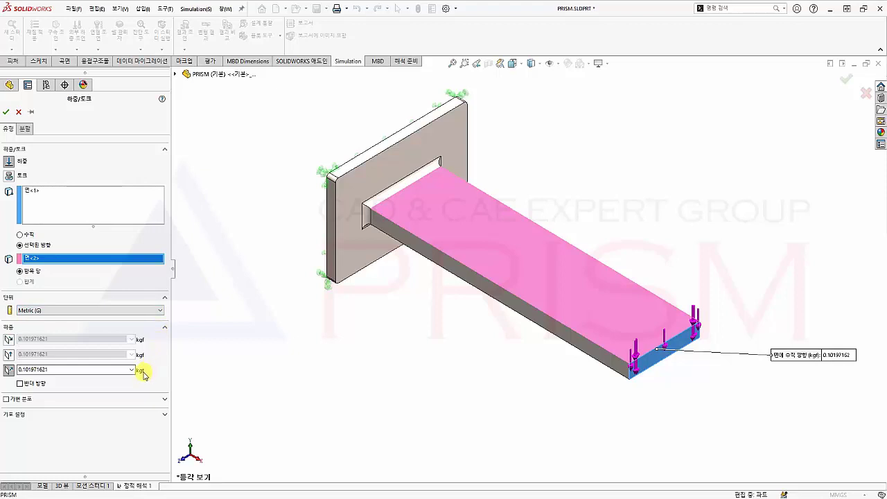
double_click(71, 370)
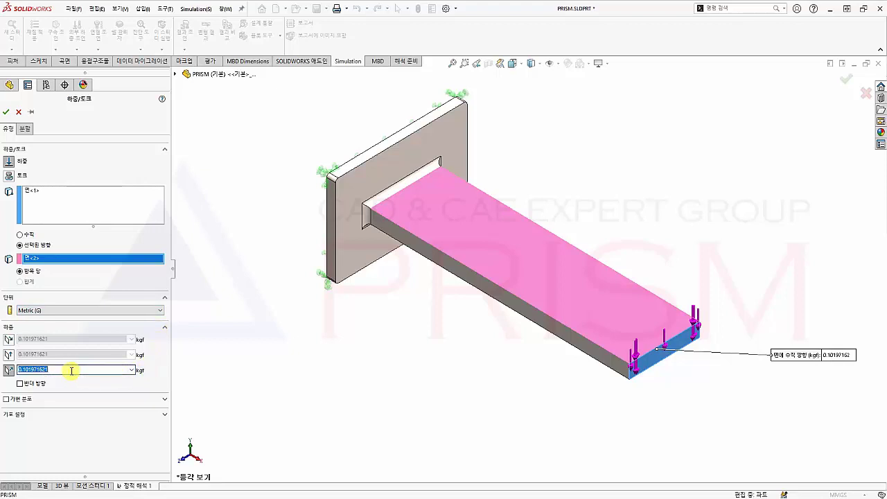
text(100)
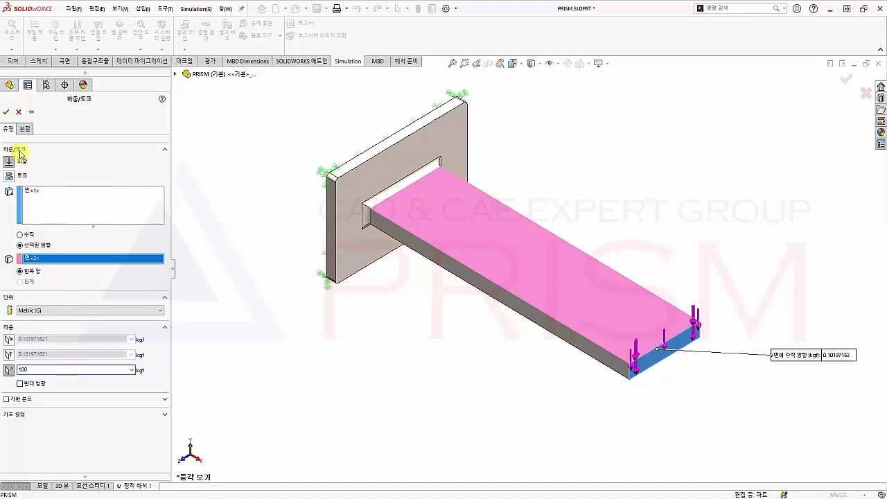
click(6, 111)
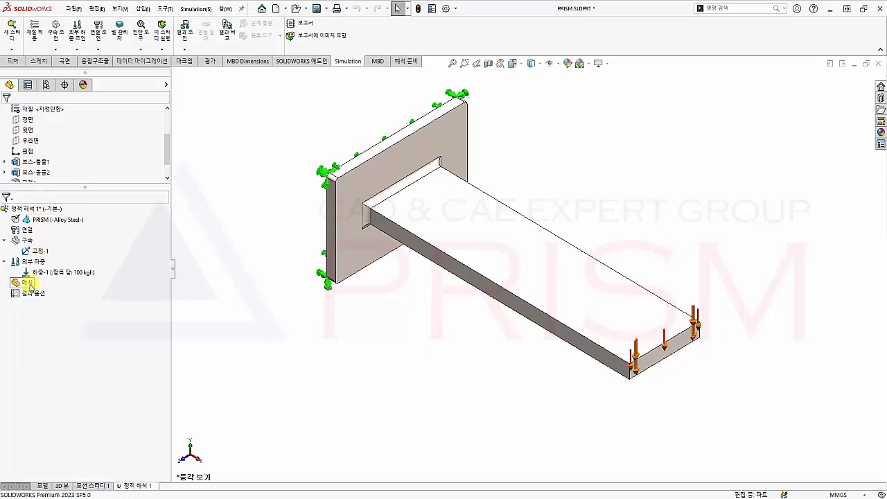
- Mesh the whole bracket with the density slider at its finest setting
right_click(27, 282)
click(33, 318)
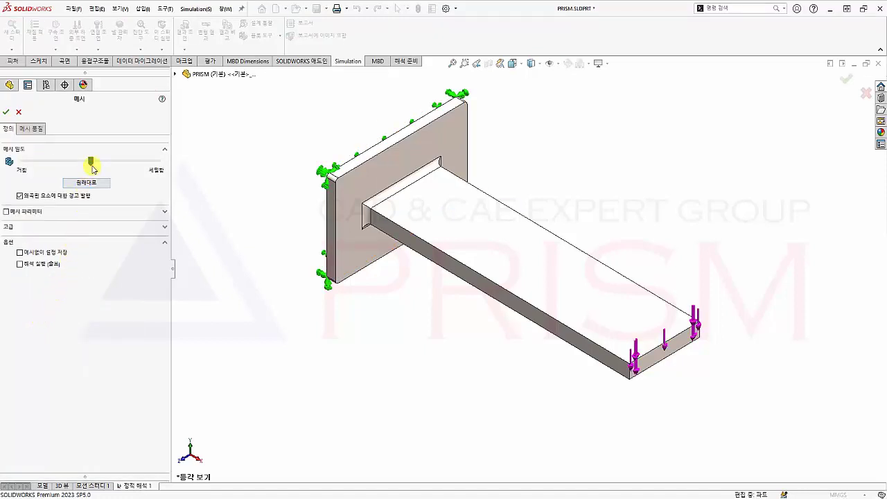
drag(93, 166, 163, 167)
click(8, 113)
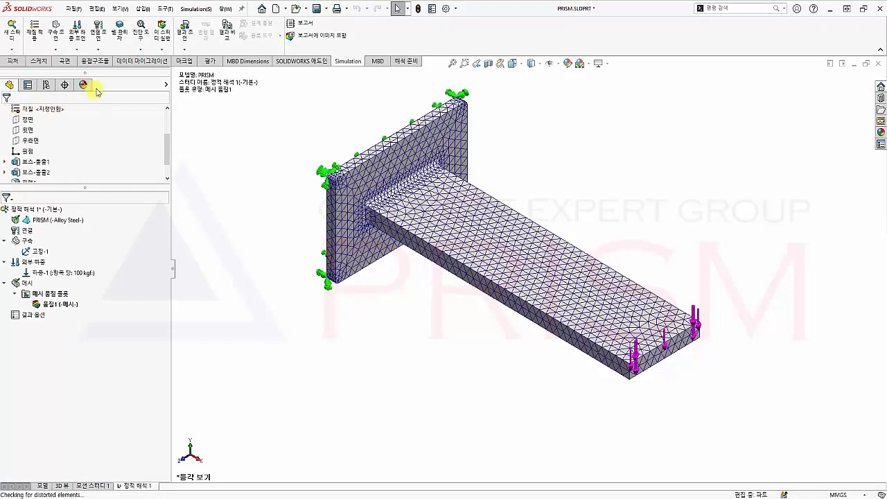
- Run the study, check the deformed bracket, and open the von Mises plot's settings (max 124.947 MPa)
click(161, 42)
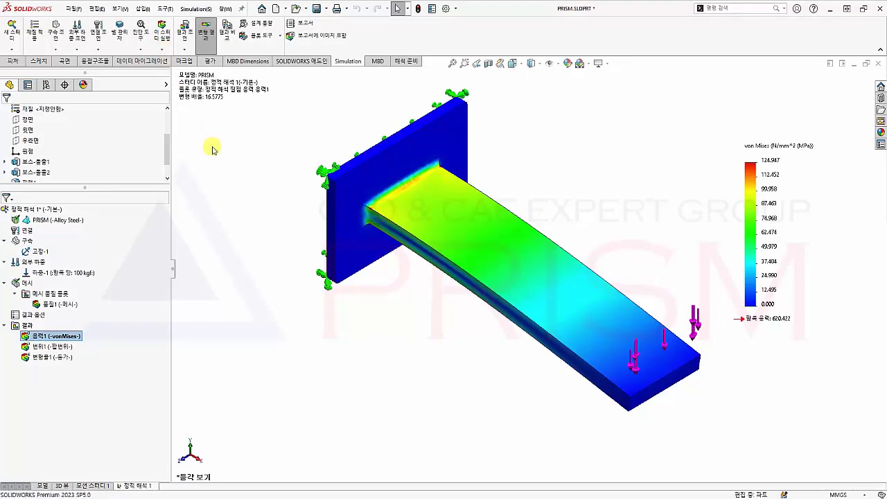
key(ctrl+1)
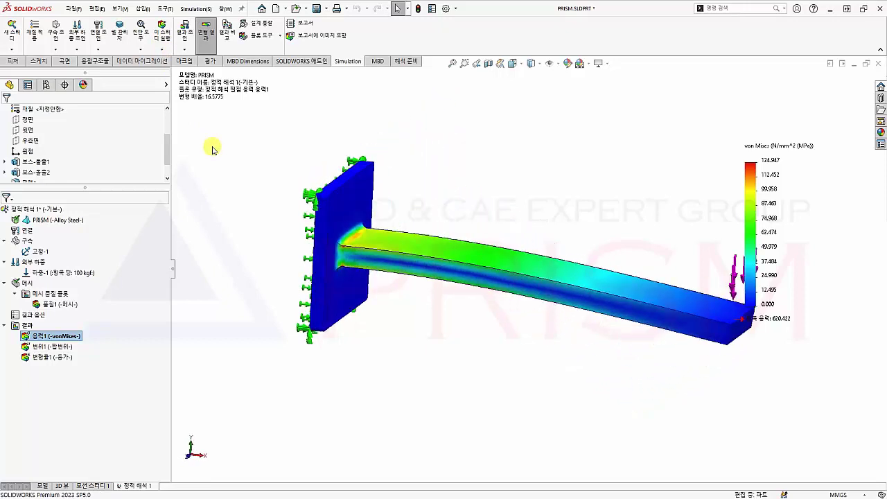
key(ctrl+7)
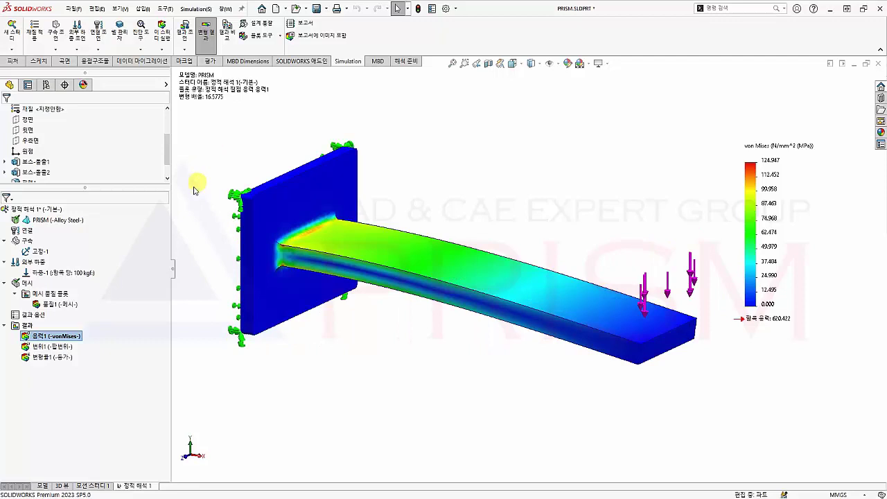
double_click(67, 336)
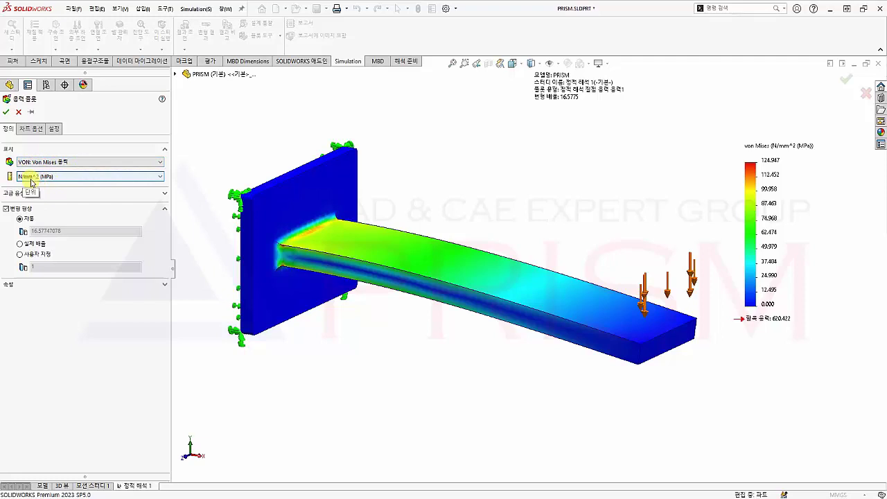
- Turn on the max annotation in Chart Options and move the 124.947 label below the bracket
click(31, 131)
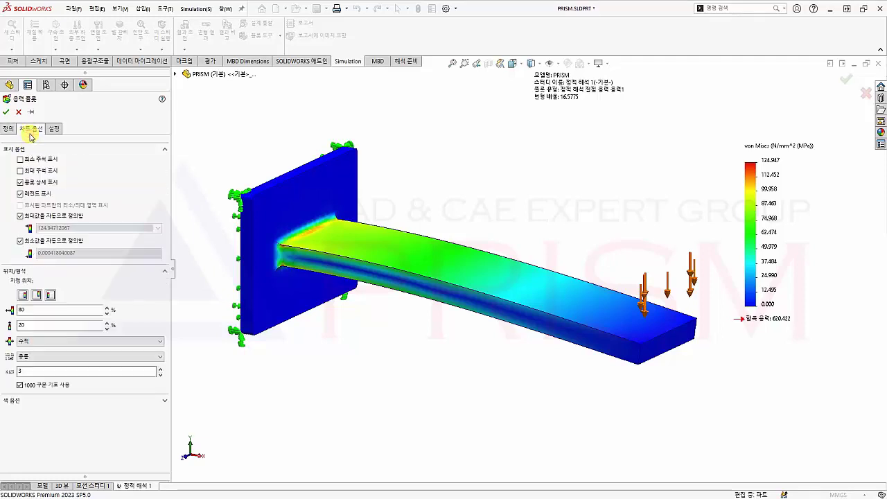
click(20, 171)
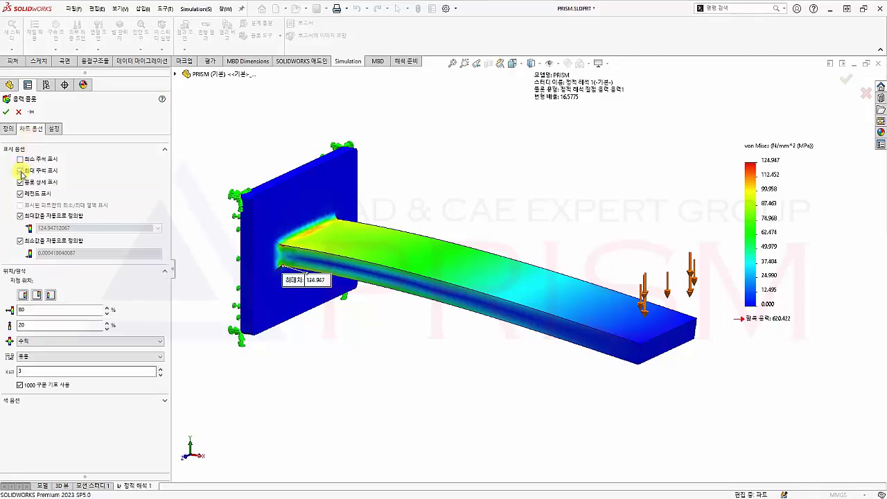
click(5, 112)
scroll(7, 119, down, 3)
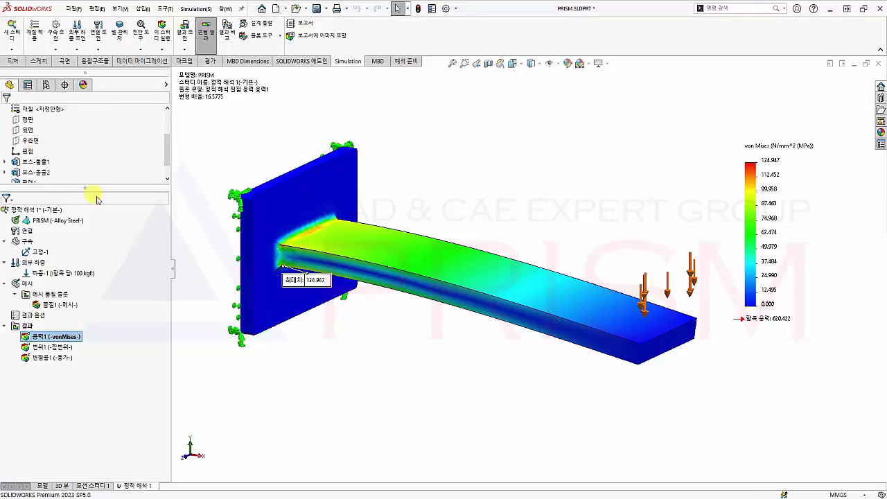
mouse_move(306, 290)
mouse_down()
mouse_move(309, 355)
mouse_move(323, 363)
mouse_up()
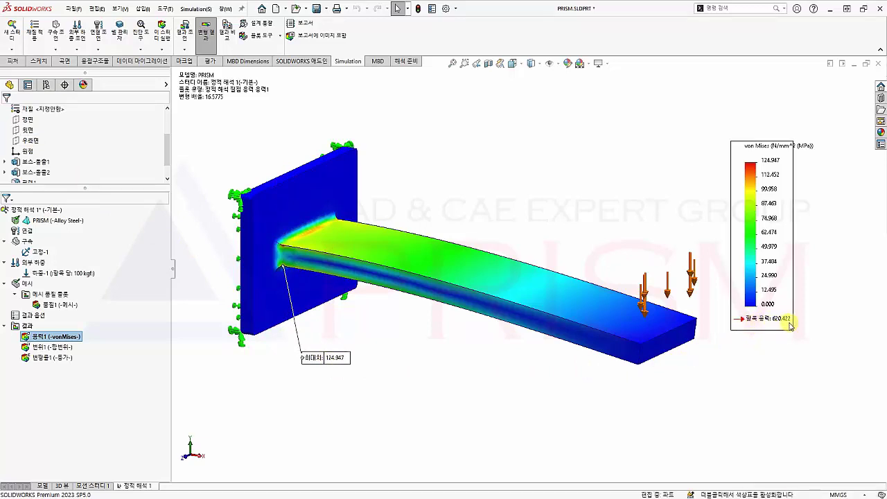
right_click(74, 223)
click(76, 230)
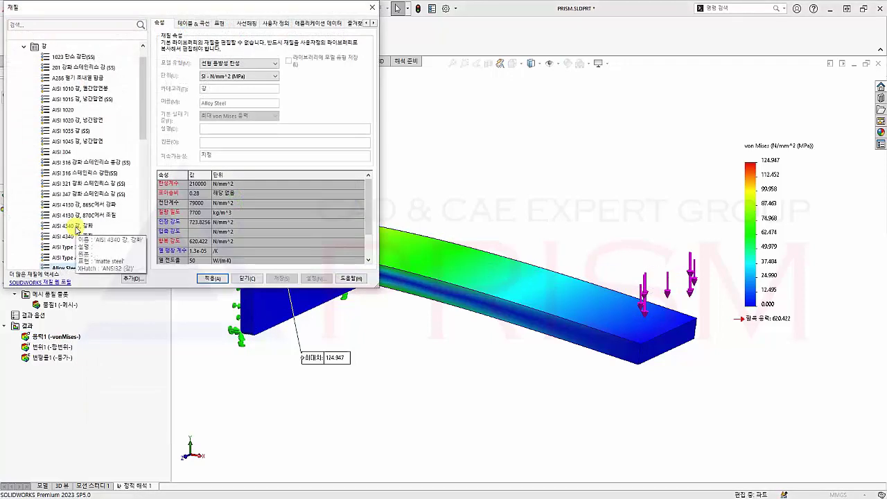
scroll(77, 229, down, 3)
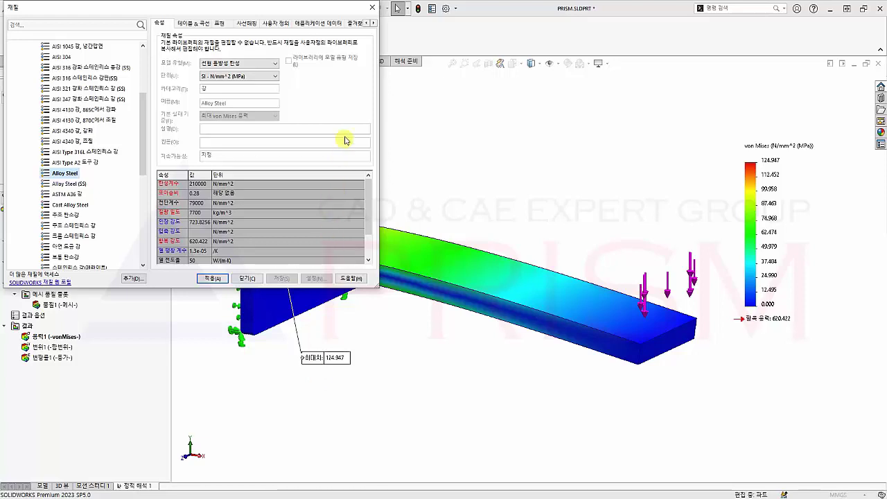
click(370, 9)
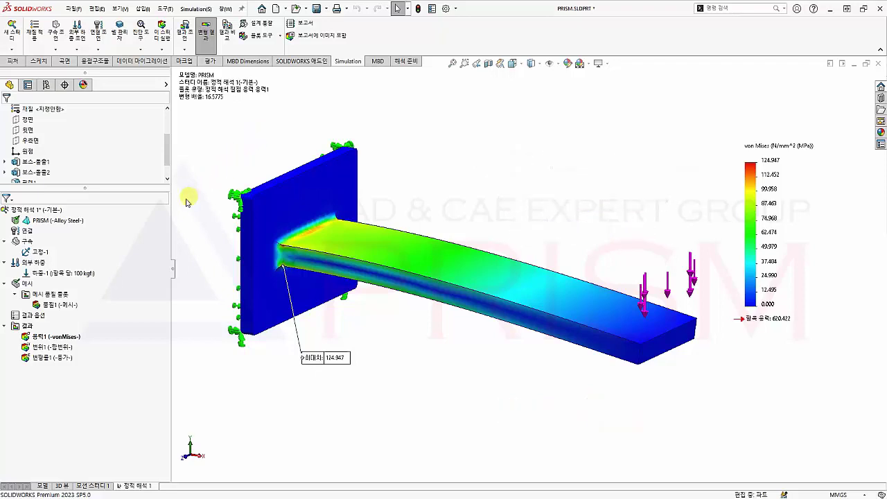
- Change load 하중-1 from 100 to 500 kgf and rerun the static study
right_click(79, 274)
click(84, 283)
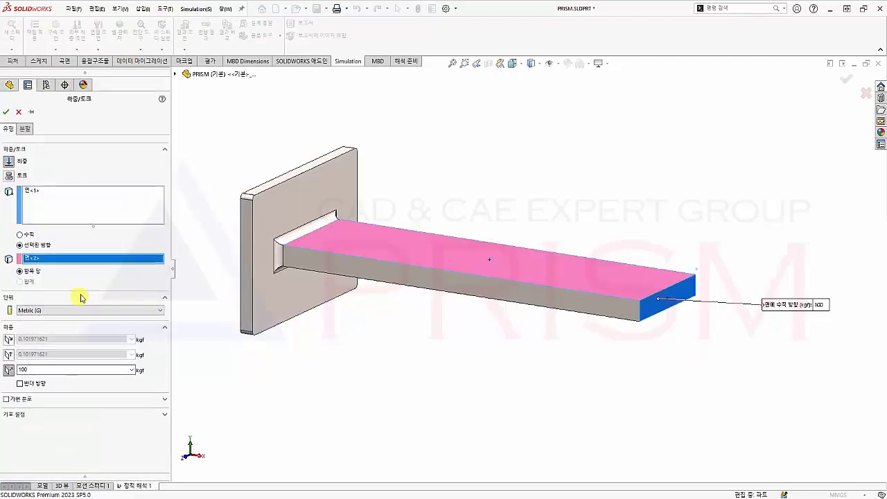
double_click(39, 368)
text(500)
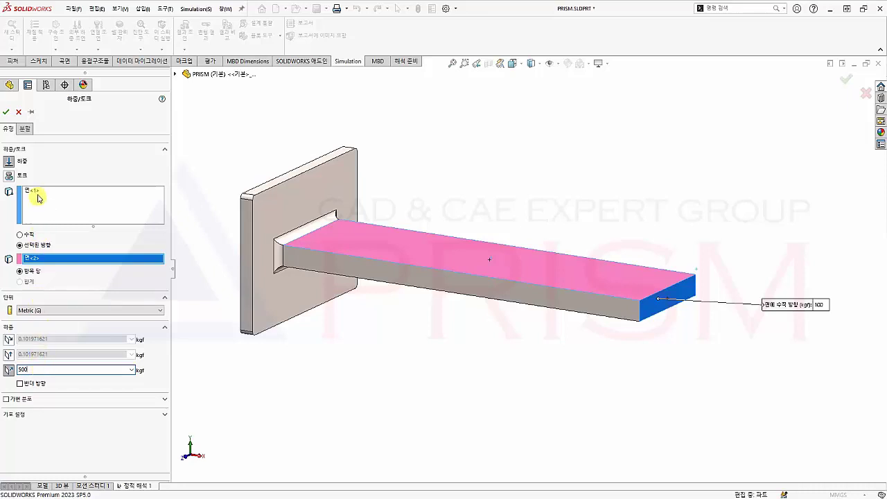
click(5, 112)
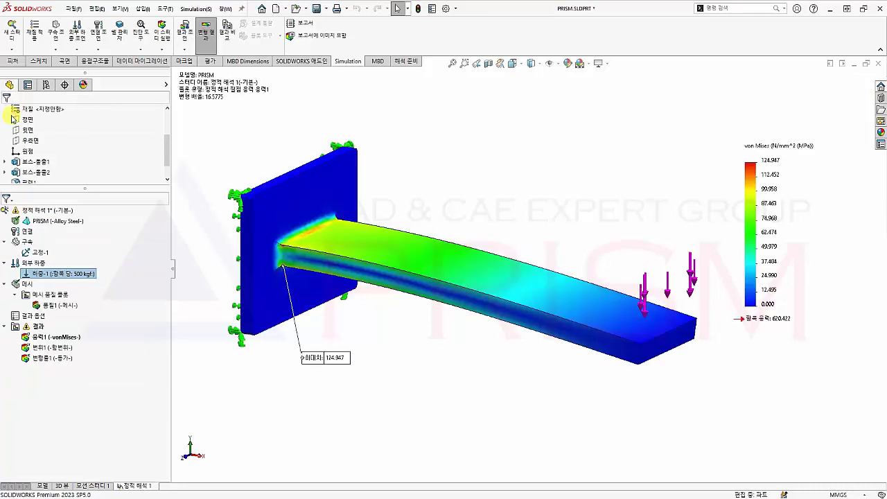
click(163, 40)
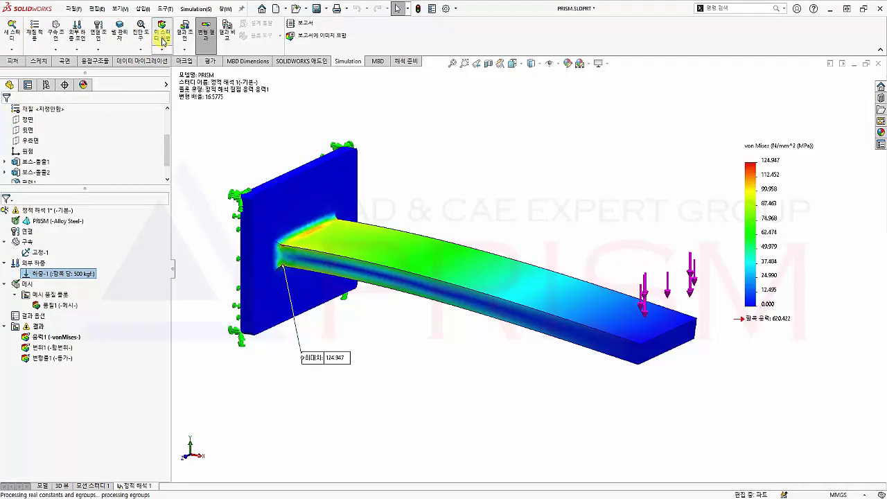